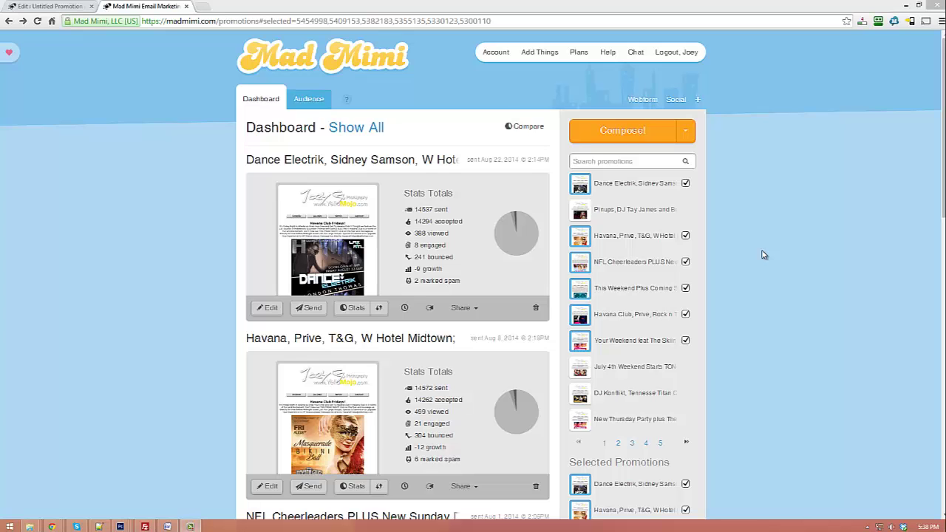
Step: Start a new Custom HTML promotion from the Compose! options
left_click(647, 138)
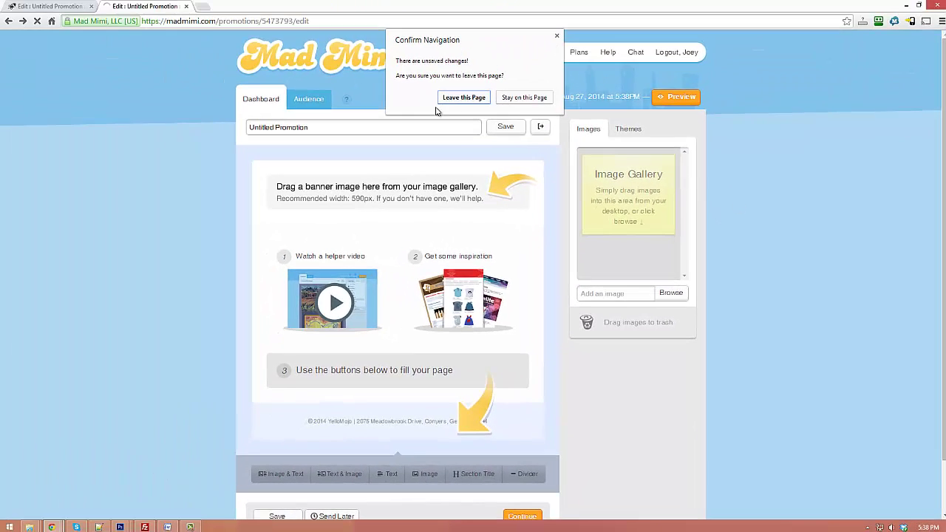
left_click(453, 100)
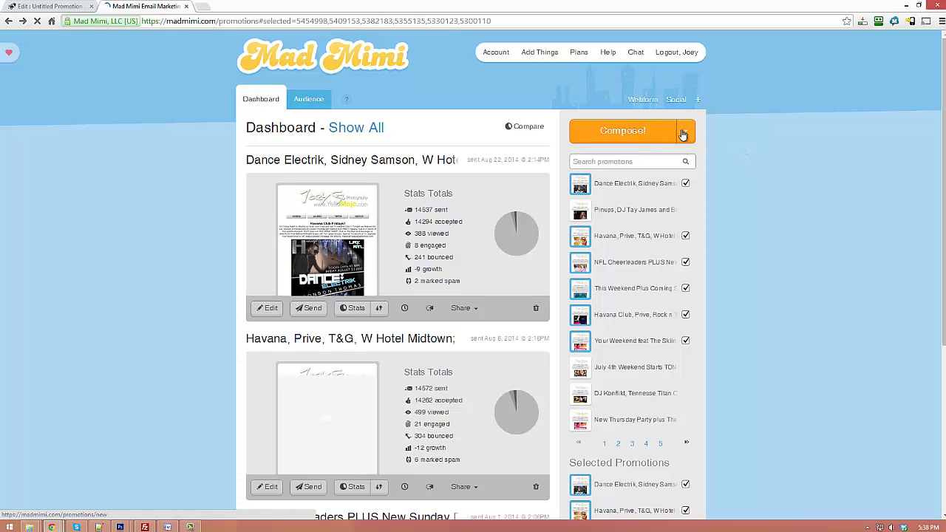
left_click(687, 133)
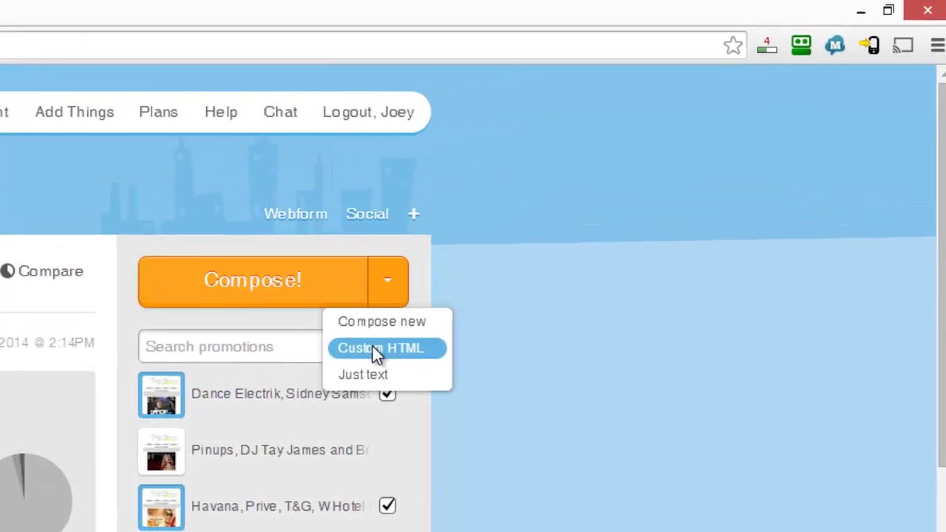
left_click(354, 362)
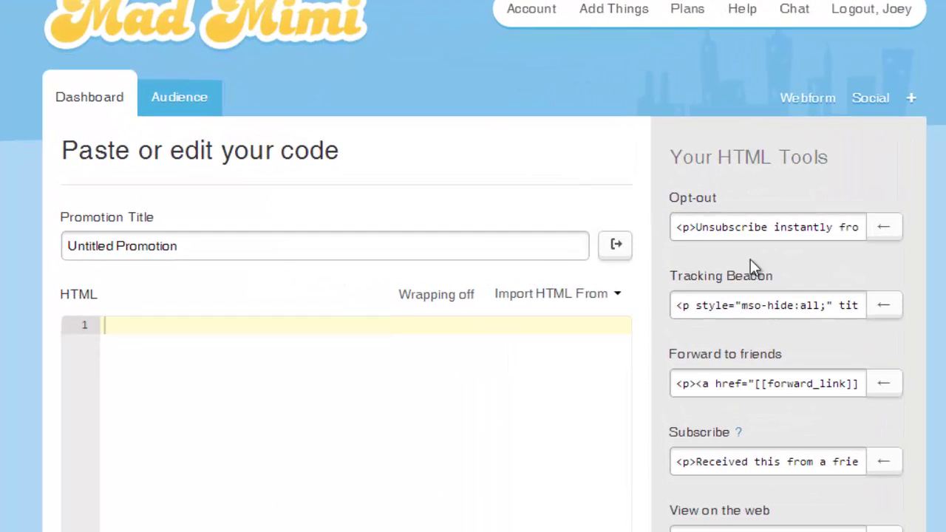
Step: Expand and select the Opt-out snippet code, then select the placeholder promotion title
left_click(678, 223)
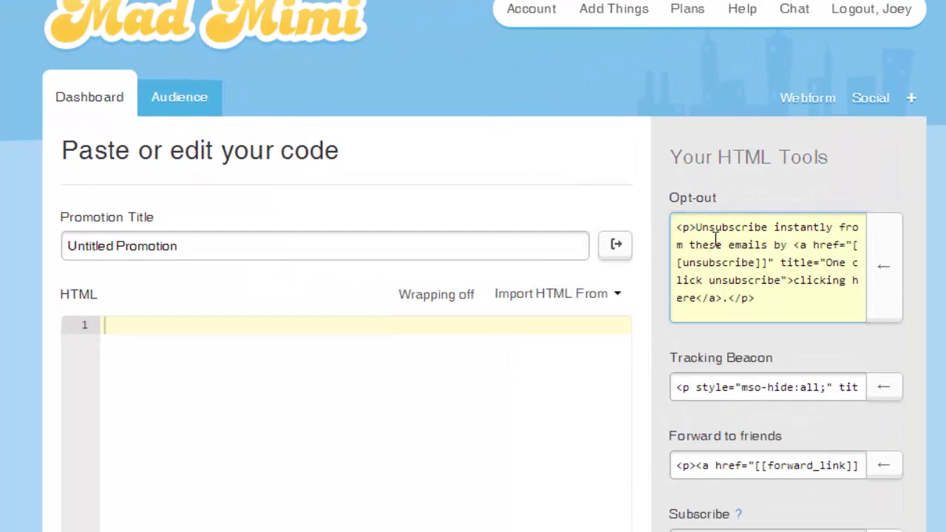
left_click_drag(743, 294, 672, 223)
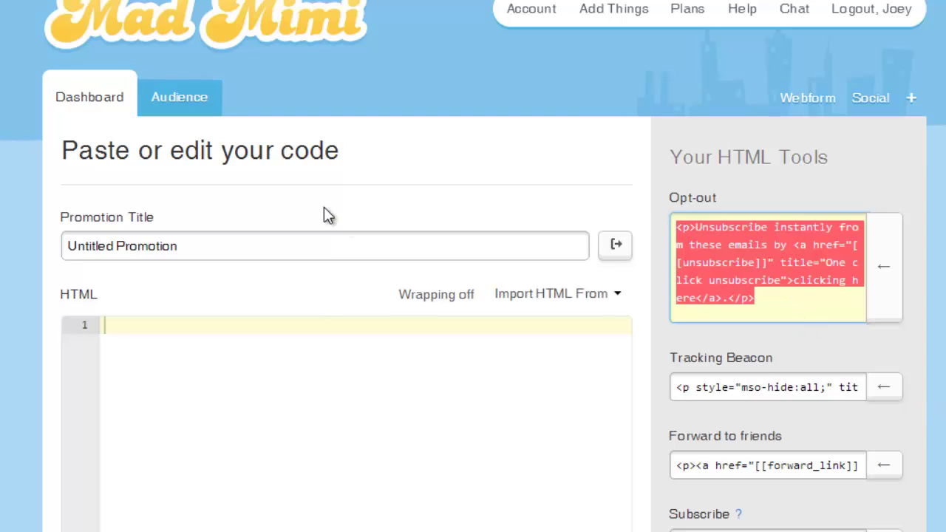
left_click_drag(270, 239, 64, 236)
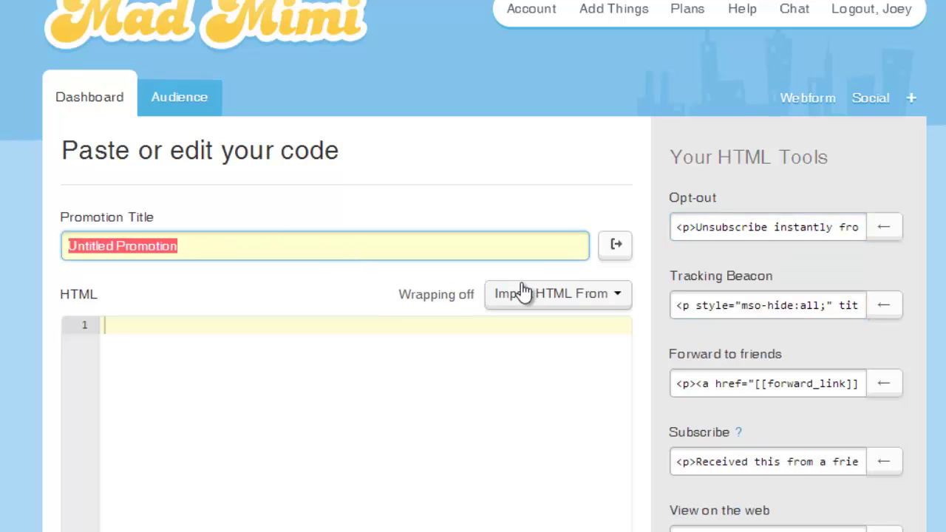
Step: Replace 'Untitled Promotion' with the title 'Custom Title for Newsletter'
type("Cus")
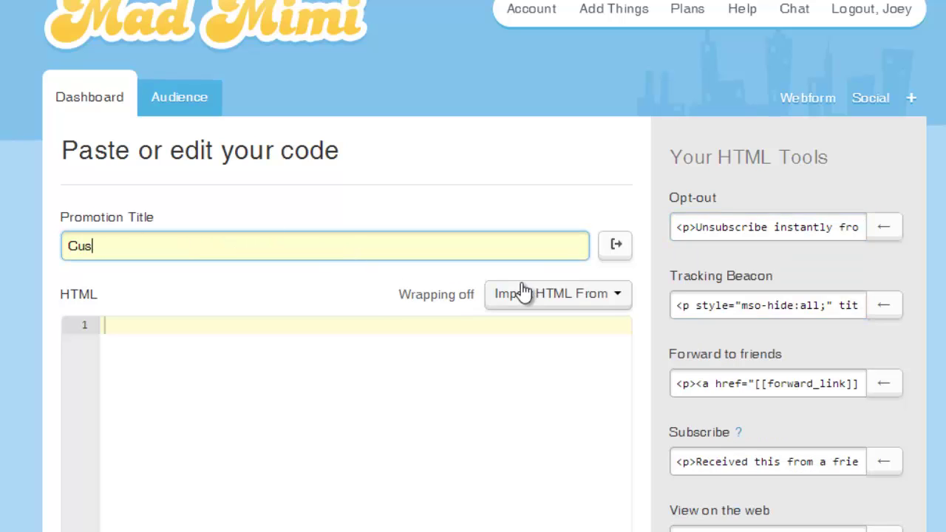
type("tom Tit")
key("BackSpace")
type("Title for Newsletter")
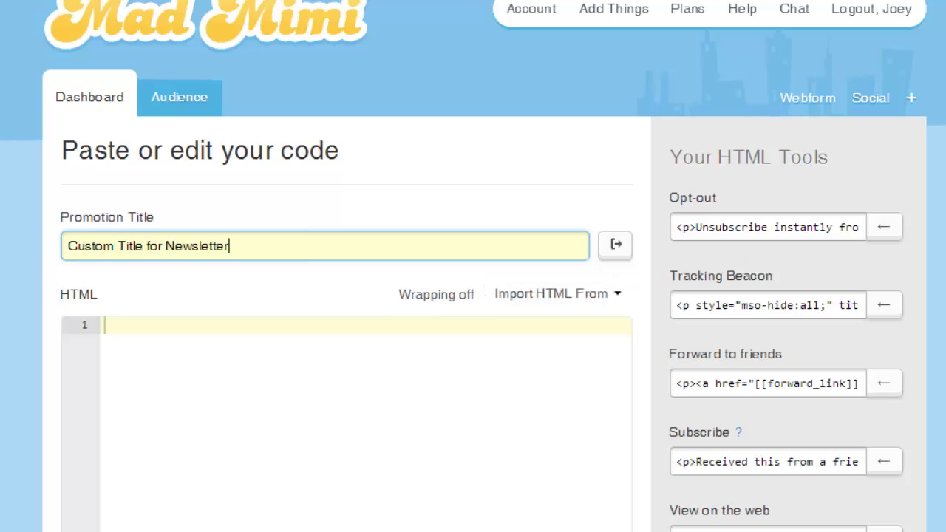
key("Tab")
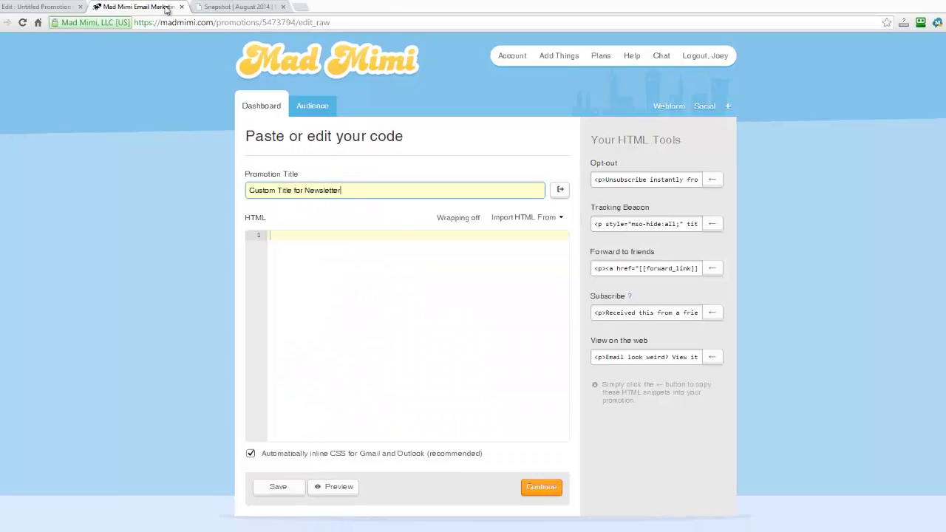
Step: Switch to the Snapshot photo booth newsletter tab and scroll through the page
left_click(215, 5)
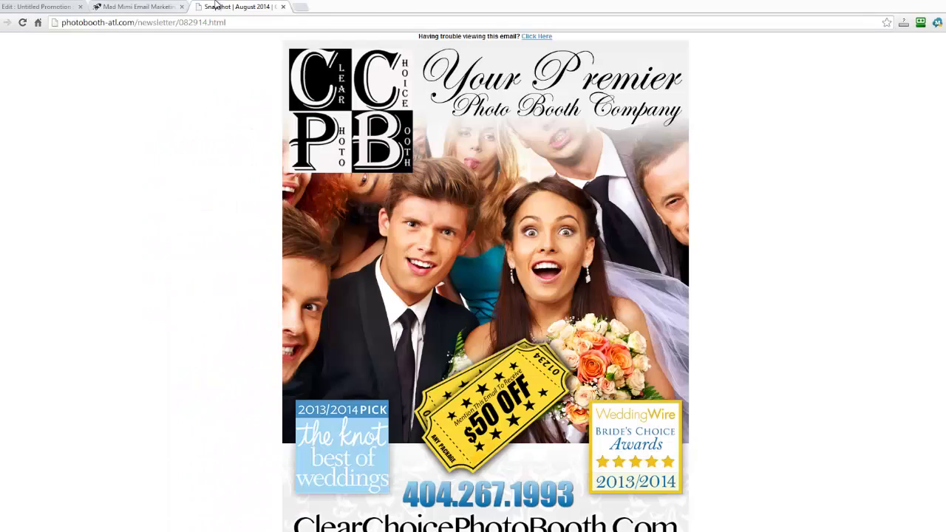
scroll(775, 187, "down", 6)
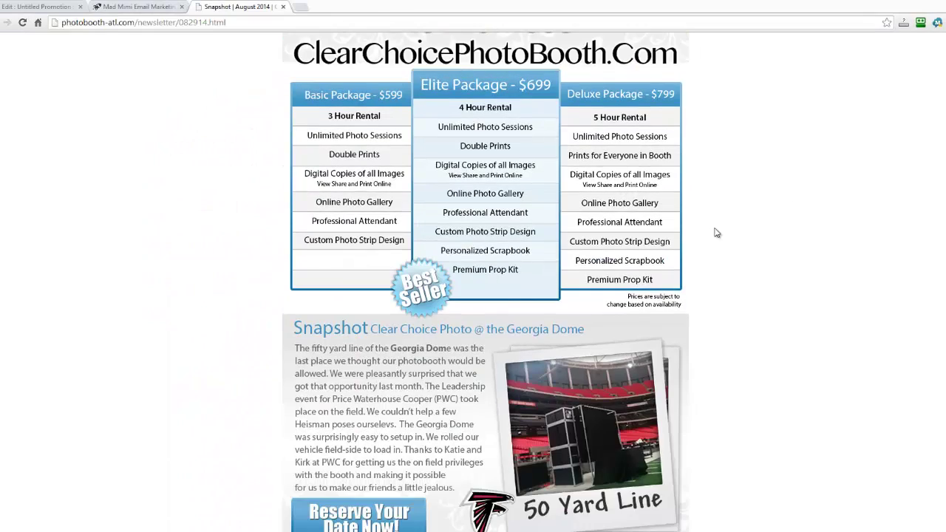
scroll(707, 204, "up", 6)
scroll(708, 203, "up", 1)
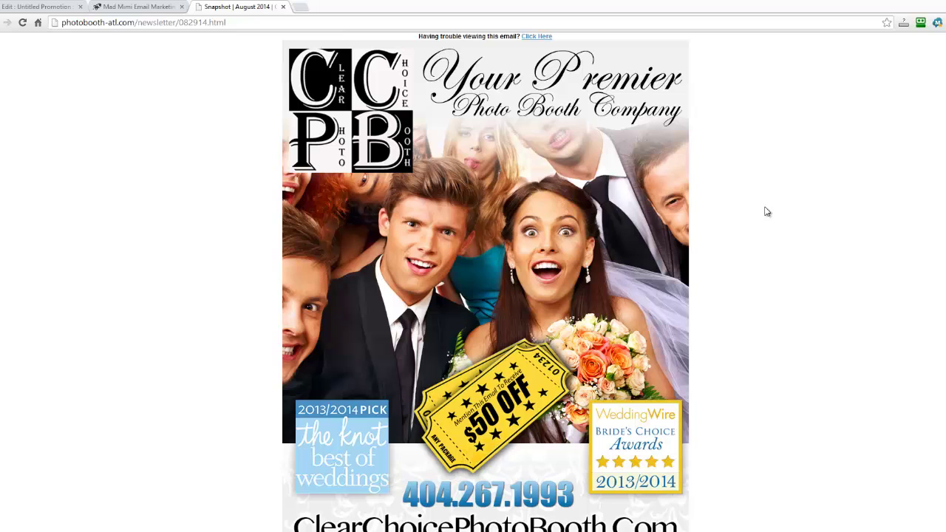
Step: View the newsletter's page source, select all of it, and return to the Mad Mimi tab
right_click(796, 251)
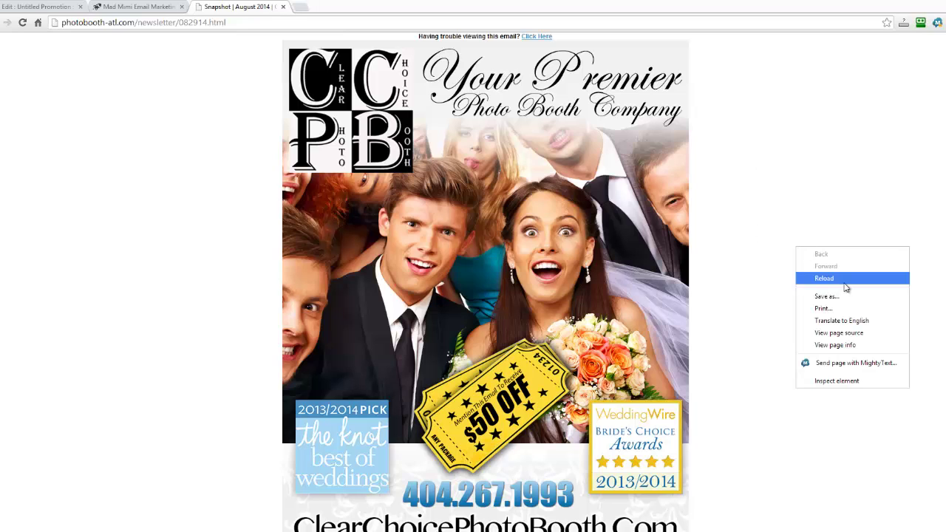
left_click(839, 334)
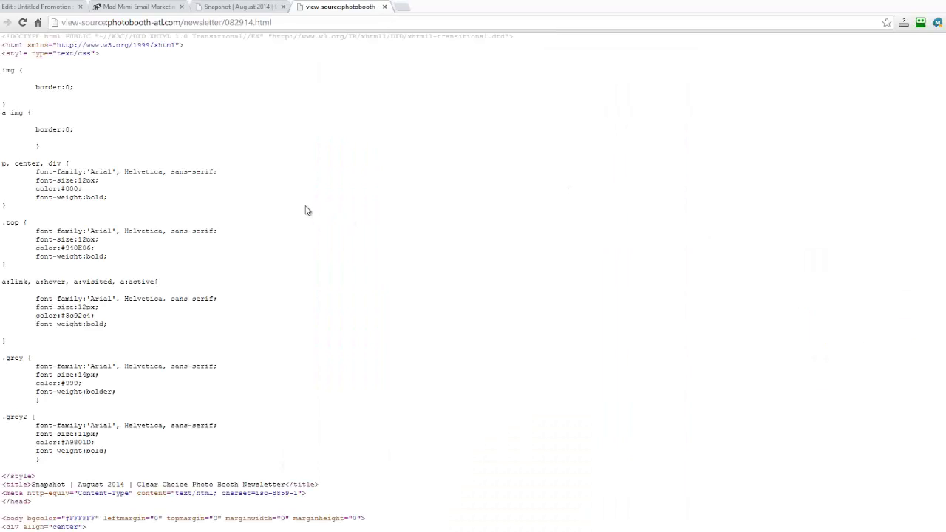
scroll(317, 214, "down", 3)
scroll(353, 238, "up", 3)
scroll(352, 246, "down", 2)
scroll(352, 246, "down", 1)
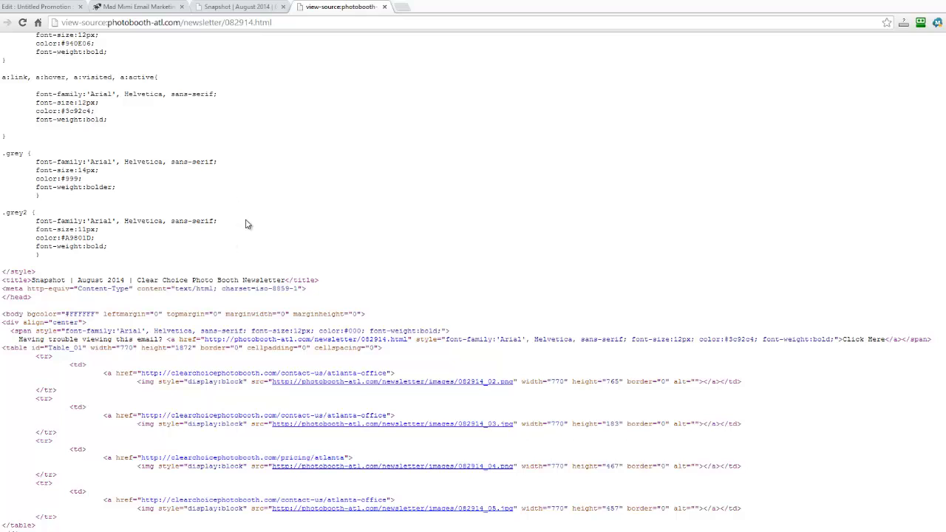
scroll(268, 291, "up", 3)
scroll(269, 292, "down", 3)
left_click_drag(32, 526, 2, 35)
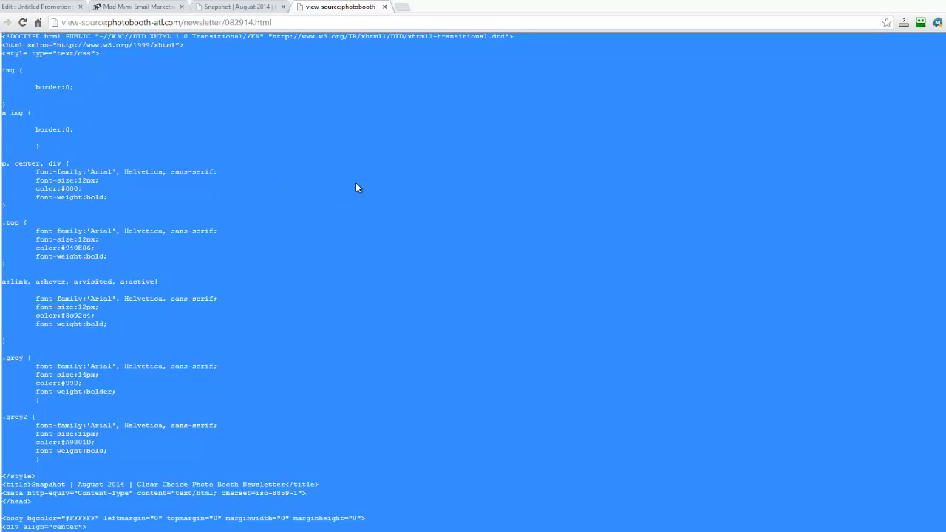
left_click(137, 7)
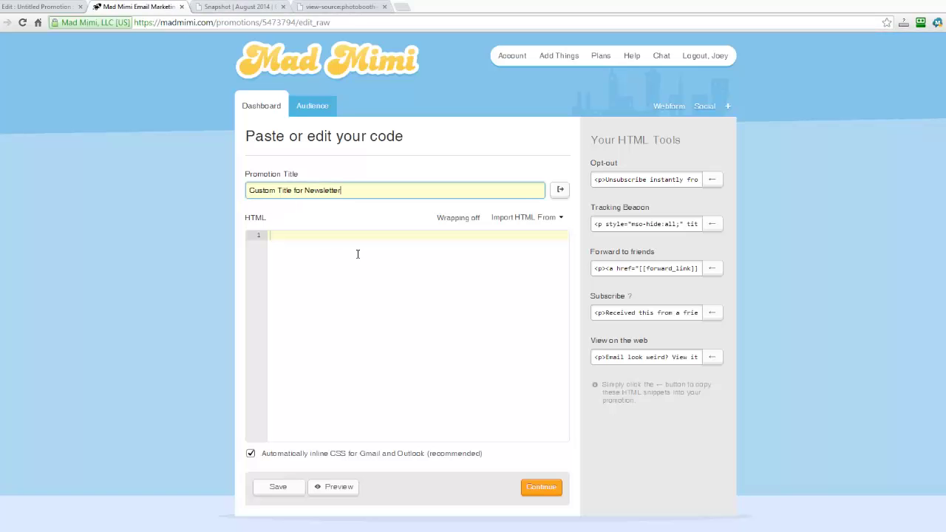
Step: Paste the newsletter HTML into the empty code editor and continue, triggering the missing-snippet error
left_click(316, 234)
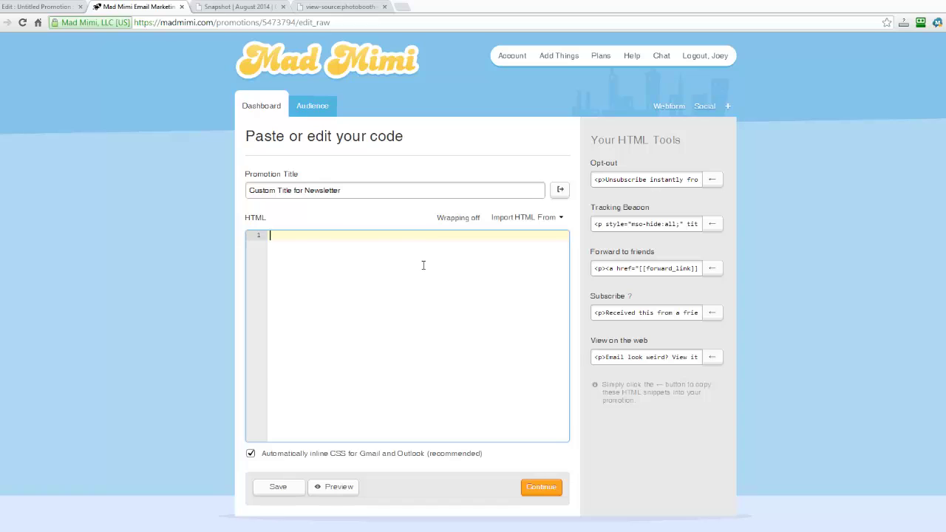
key("ctrl+v")
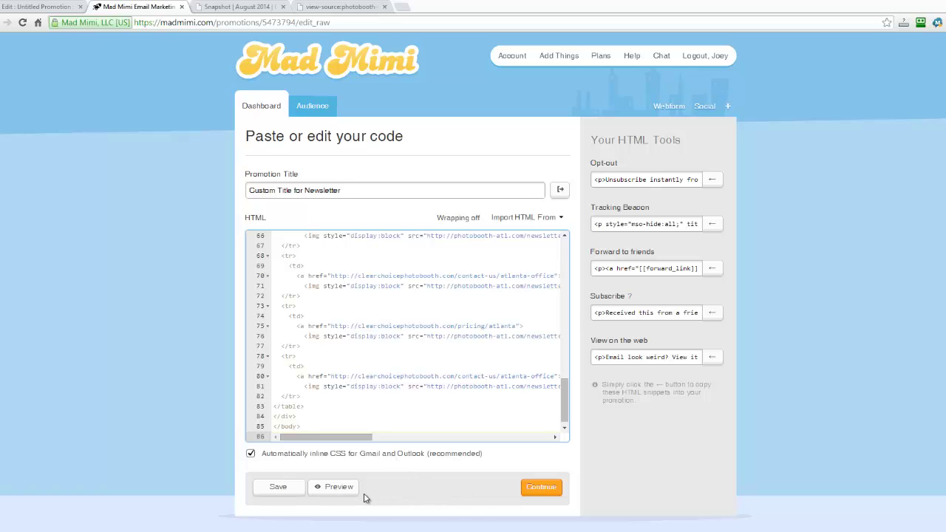
left_click(536, 491)
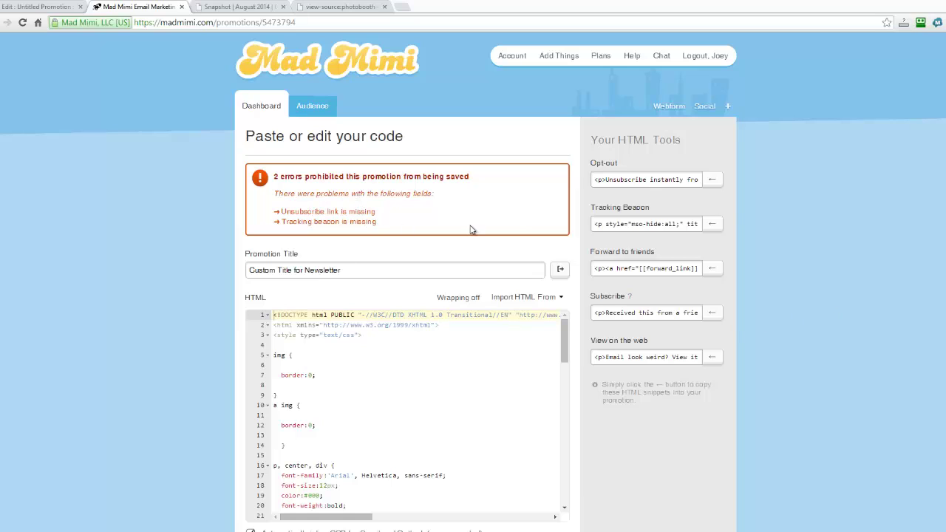
Step: Paste the unsubscribe snippet on a new line after the closing table tag
left_click(595, 180)
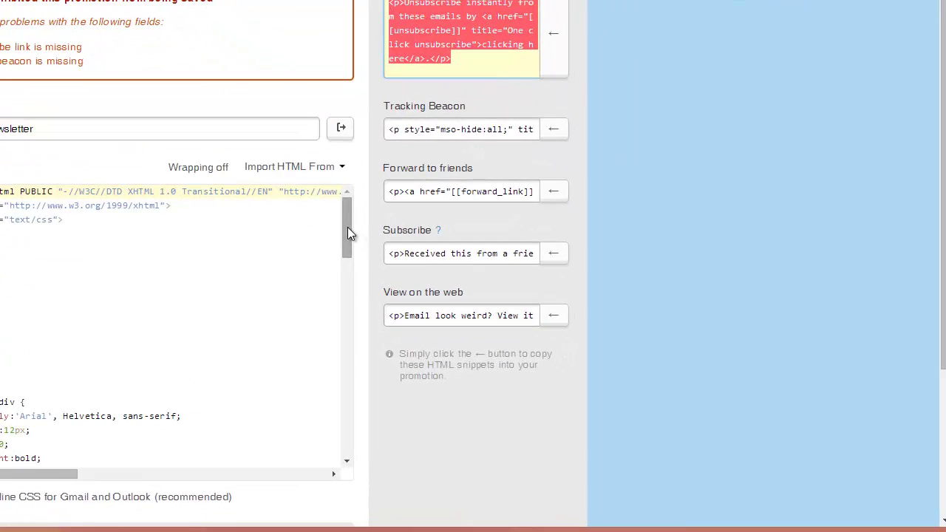
left_click_drag(368, 236, 366, 454)
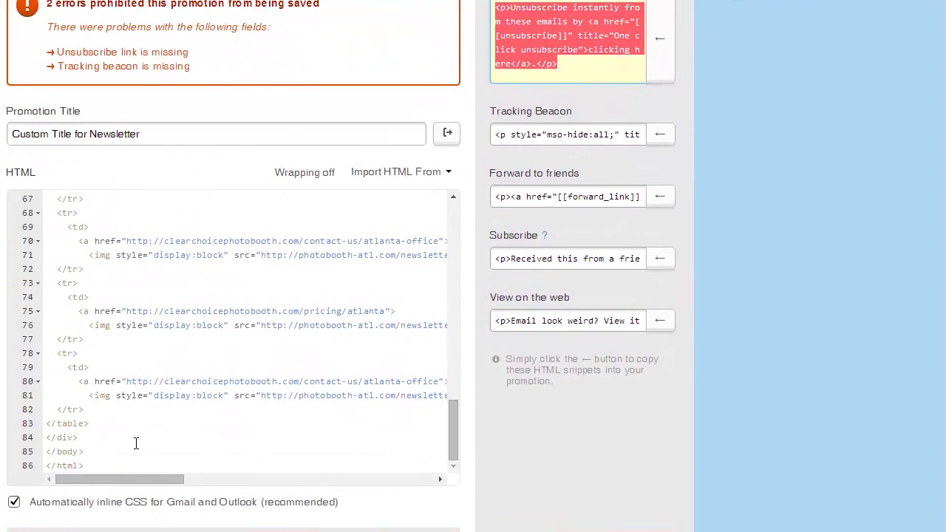
left_click(111, 464)
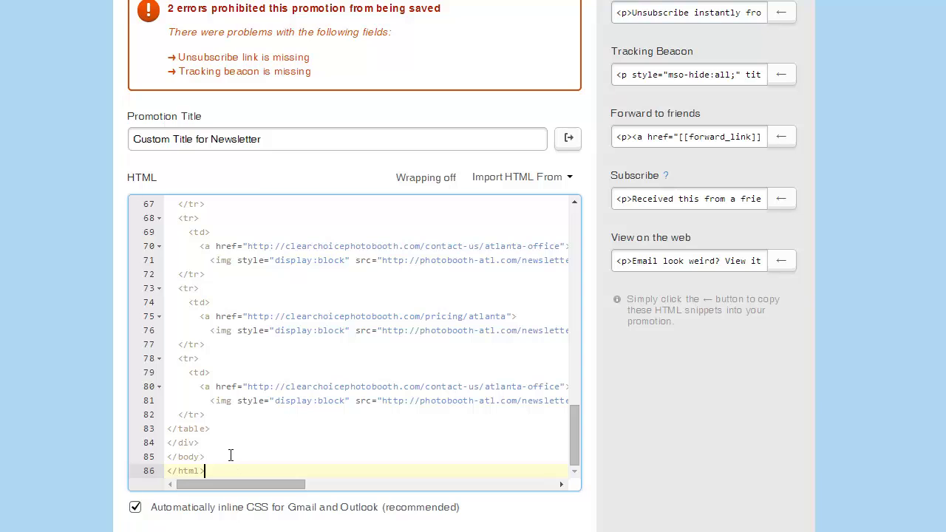
left_click(222, 431)
key("Return")
key("Return")
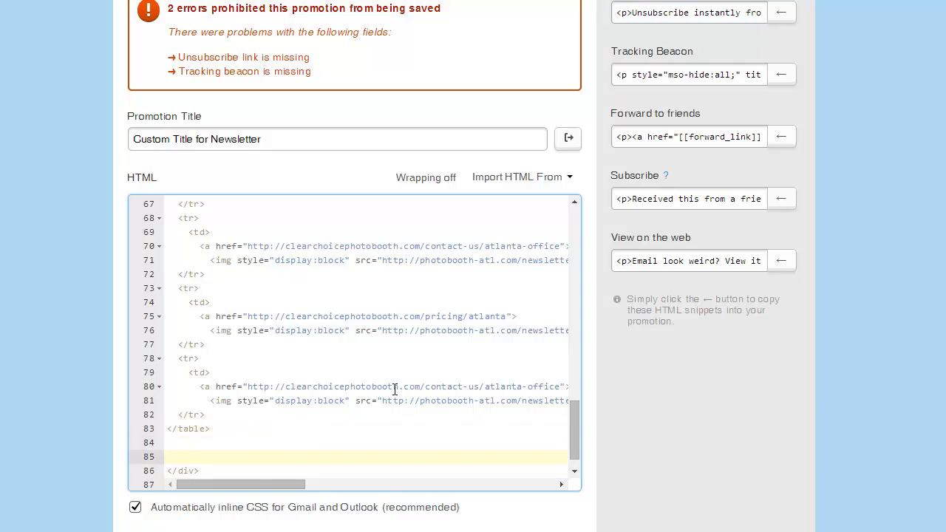
type("ref=\"[[unsubscribe]]\" title=\"One click unsubscribe\">clicking here</a>.</p>")
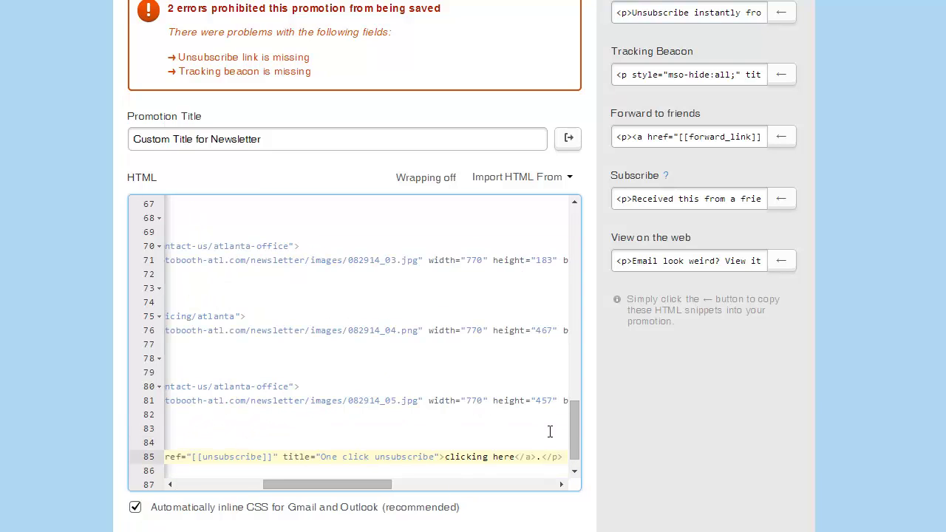
key("Return")
Step: Copy the Tracking Beacon snippet and paste it on line 86 below the unsubscribe line
left_click(735, 77)
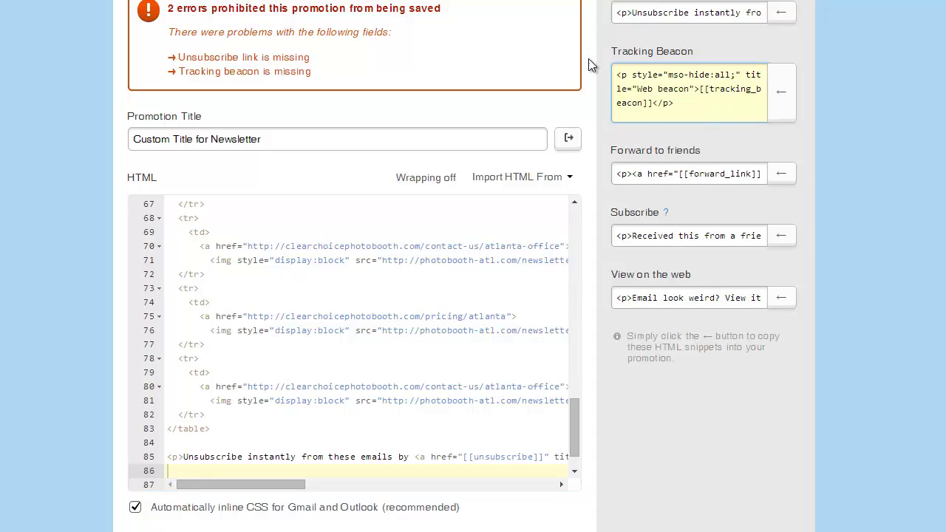
left_click_drag(692, 103, 611, 86)
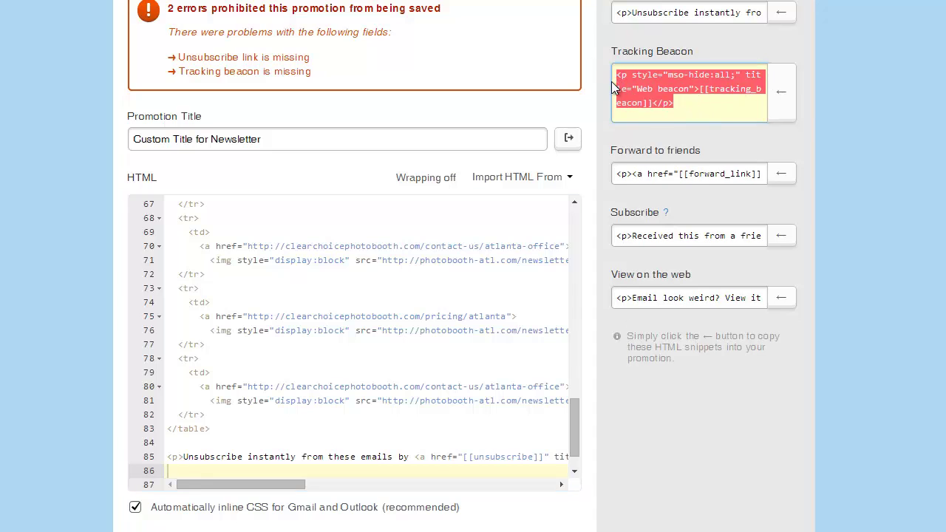
key("ctrl+c")
left_click(305, 438)
left_click(188, 429)
key("ctrl+v")
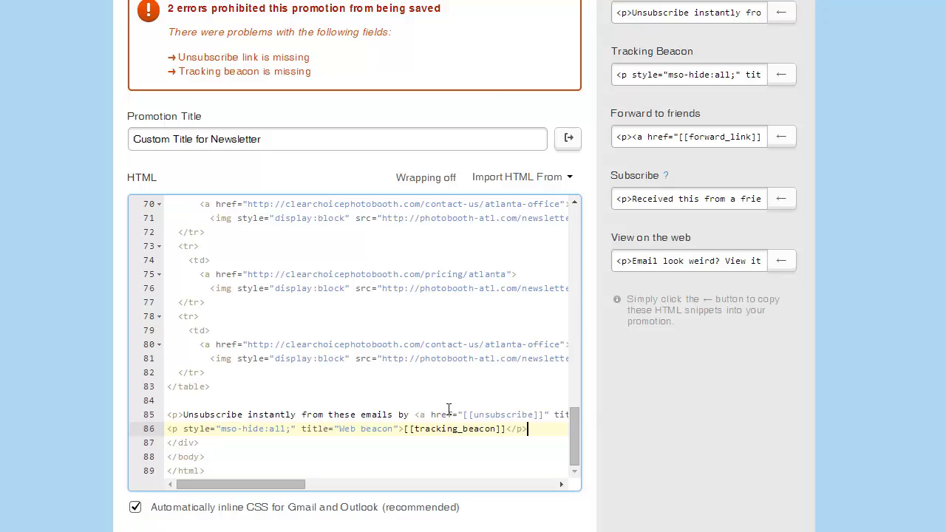
key("Return")
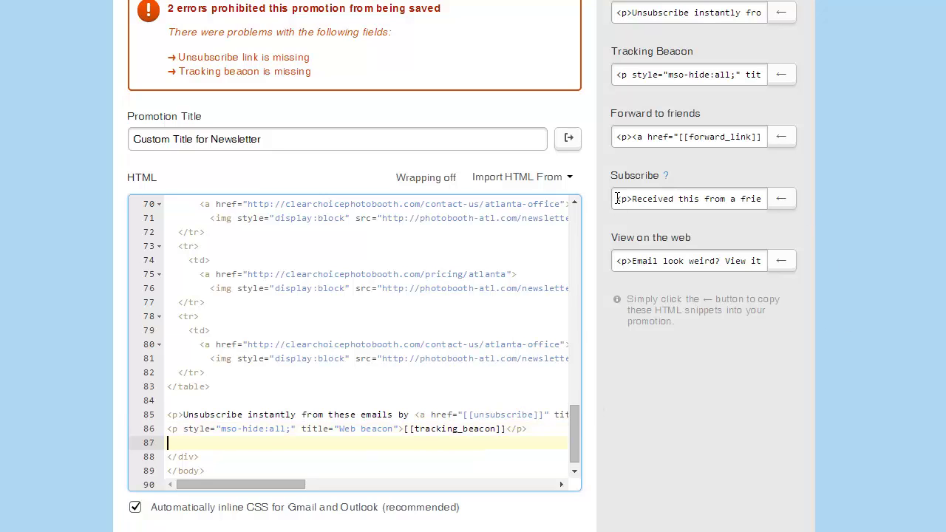
Step: Paste the Subscribe snippet onto line 87, then select the View on the web snippet text
left_click(617, 199)
left_click_drag(617, 199, 838, 205)
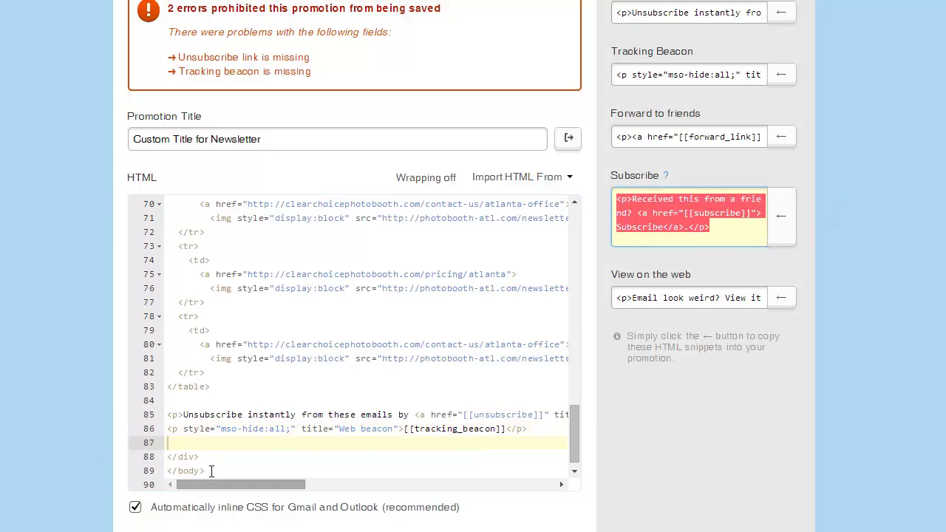
left_click(194, 443)
key("ctrl+v")
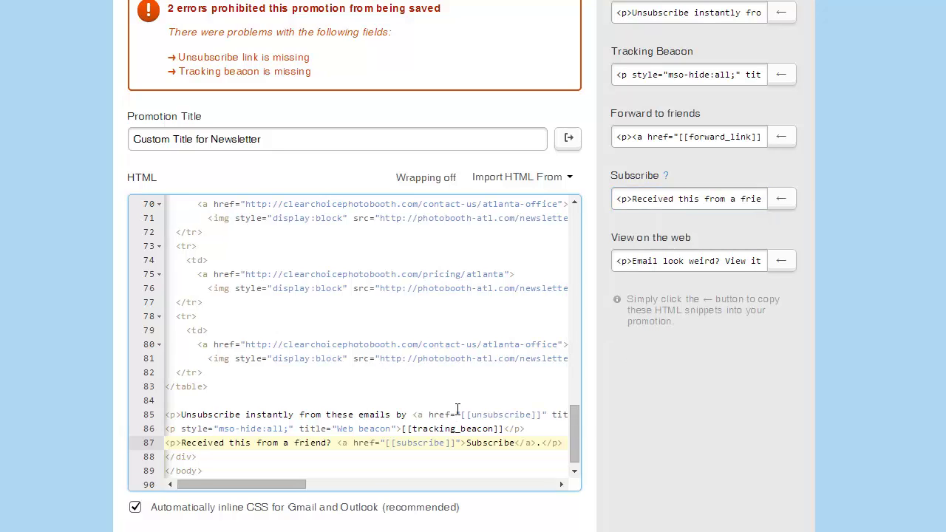
key("Return")
left_click_drag(617, 261, 776, 280)
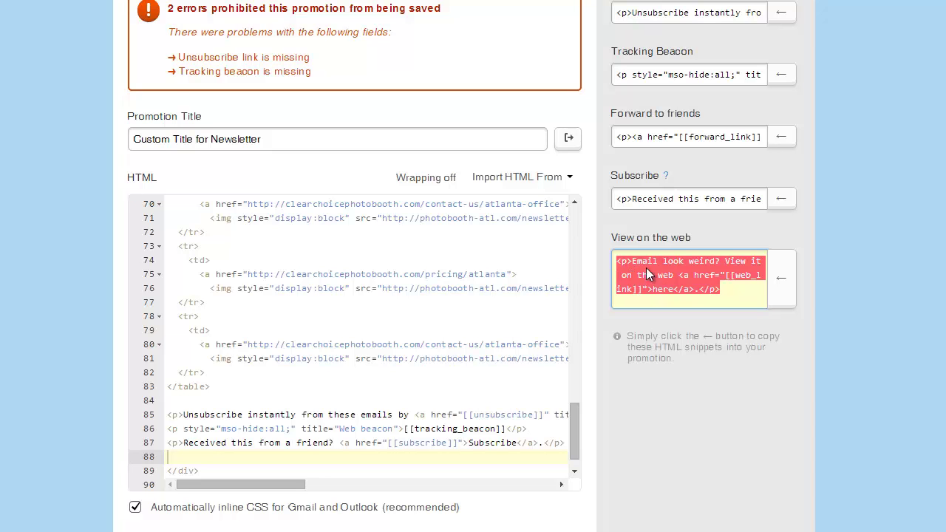
Step: Look over the trouble-viewing text and image styles in the HTML, then continue to plain text
left_click_drag(572, 420, 571, 363)
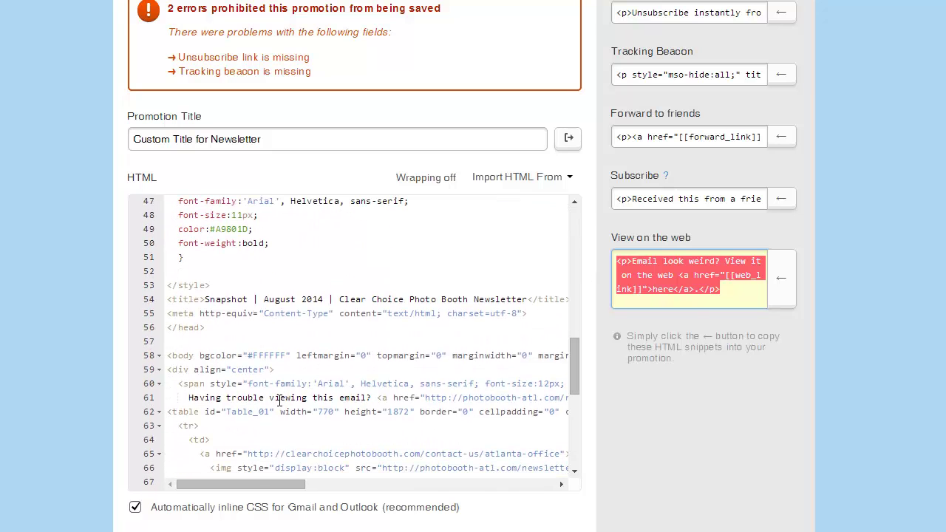
left_click_drag(224, 398, 575, 380)
left_click(743, 403)
scroll(725, 336, "down", 3)
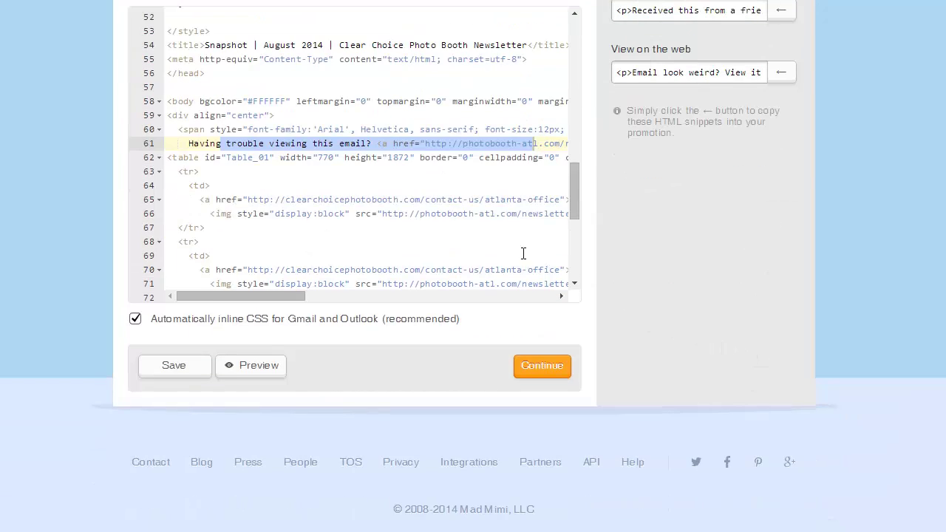
left_click_drag(236, 213, 353, 214)
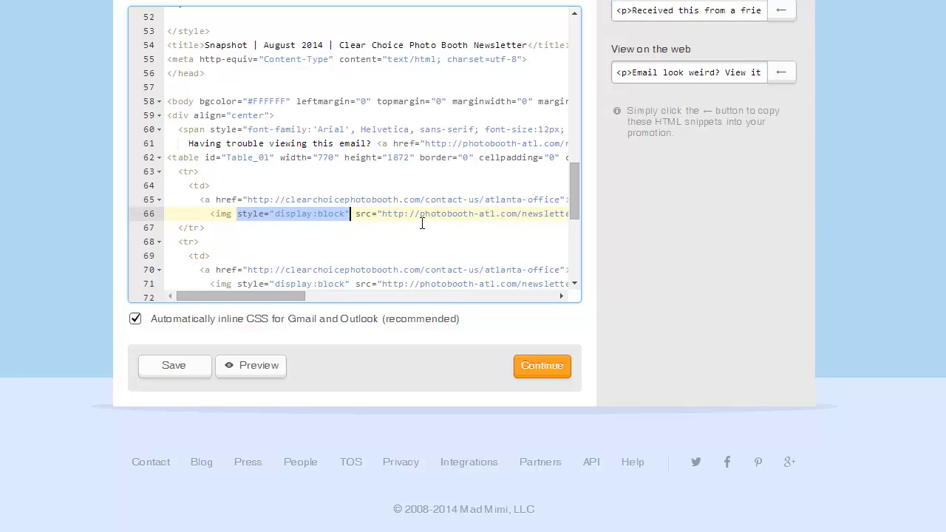
left_click_drag(296, 295, 359, 296)
left_click_drag(185, 214, 374, 215)
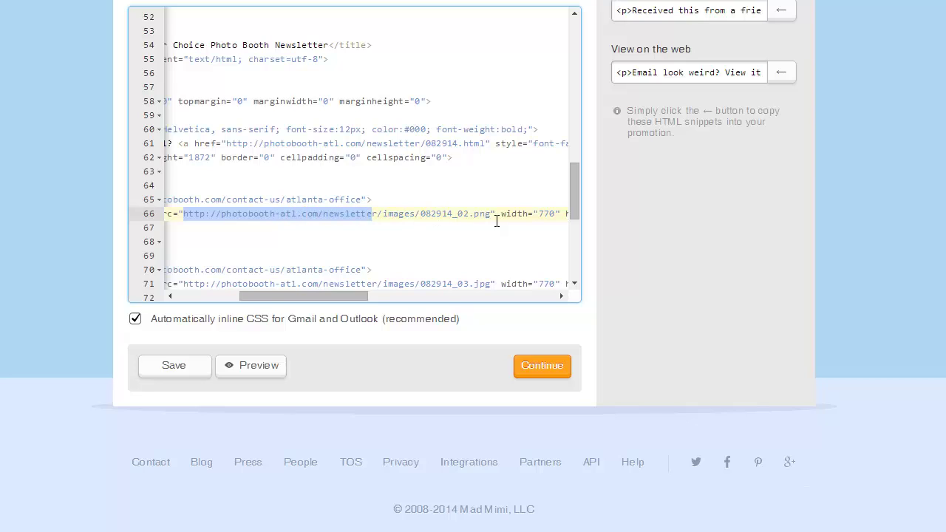
left_click(546, 367)
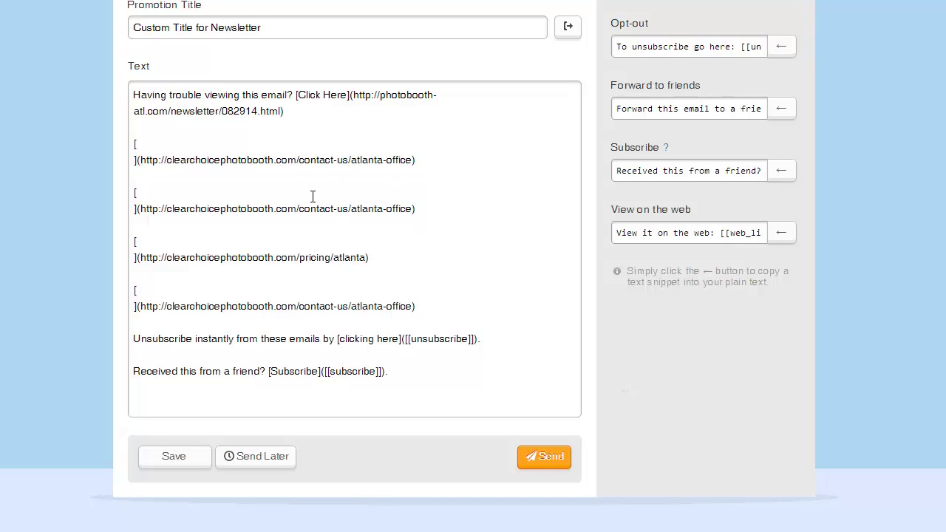
Step: Check the plain-text version, save the promotion, and go to Send Later scheduling
left_click_drag(358, 94, 360, 111)
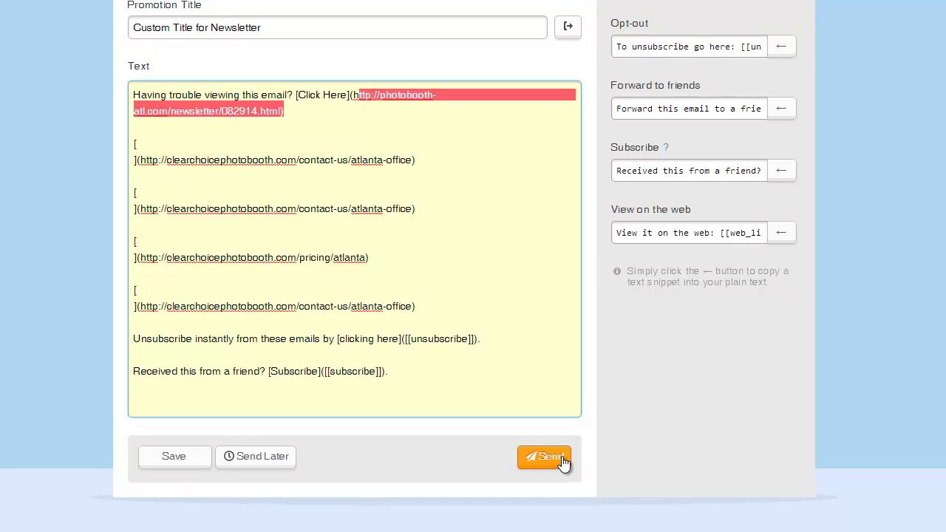
left_click(350, 450)
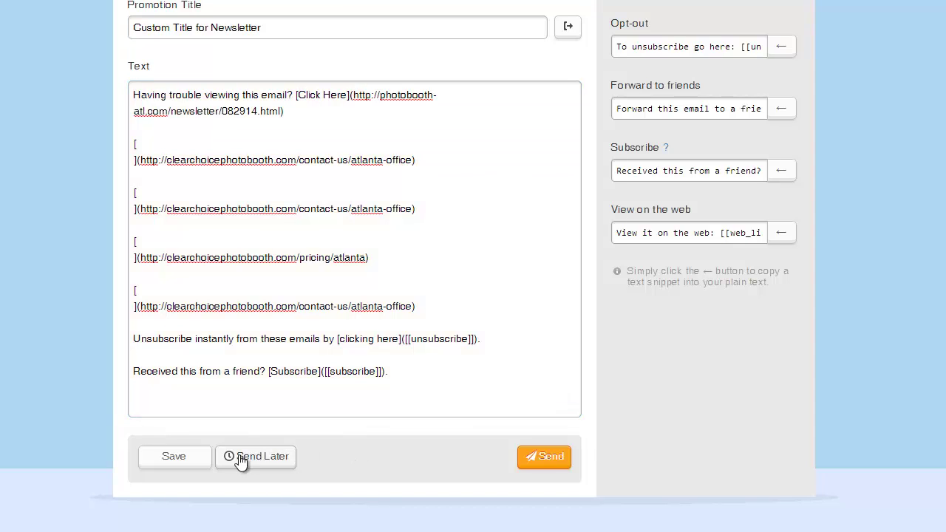
left_click(202, 455)
left_click(259, 458)
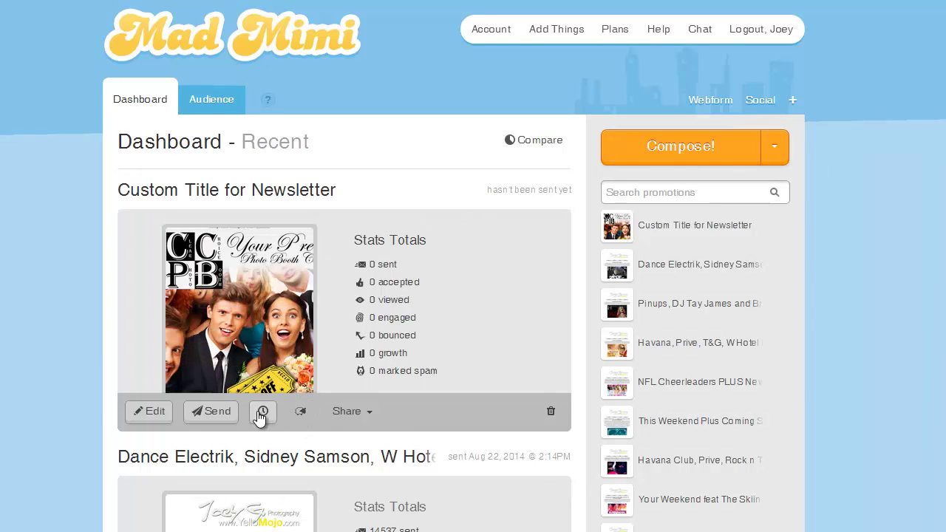
Step: Open the 'Custom Title for Newsletter' thumbnail on the dashboard to view its full preview
left_click(303, 279)
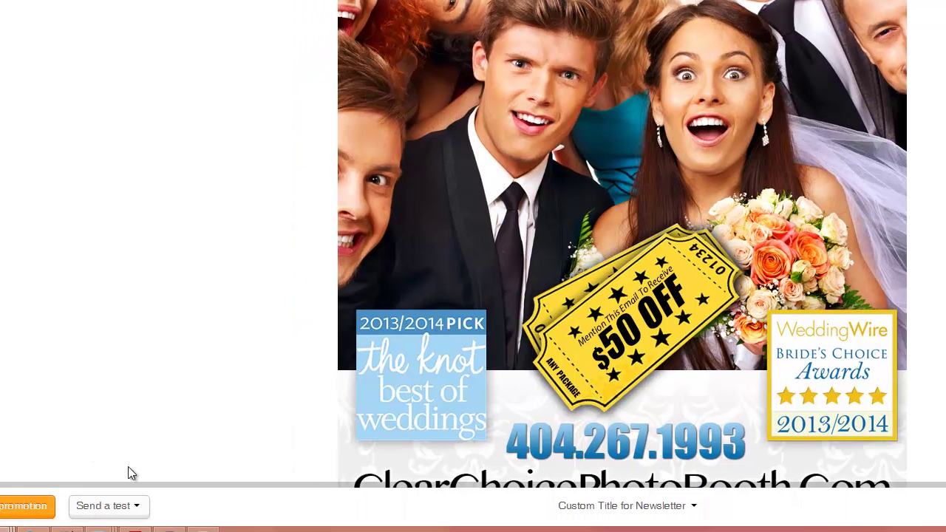
Step: Replace the test recipient with your own e-mail address, send the test, and switch to Gmail
left_click(116, 505)
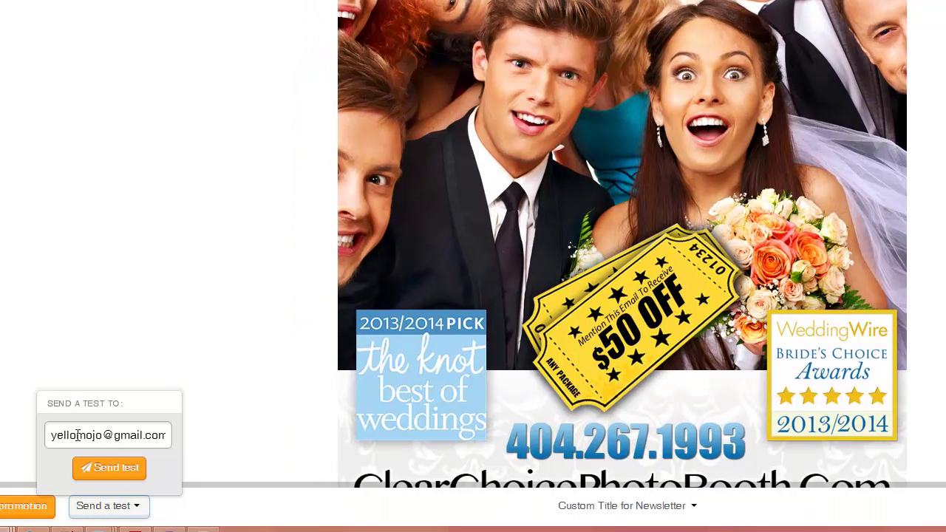
left_click_drag(49, 434, 337, 446)
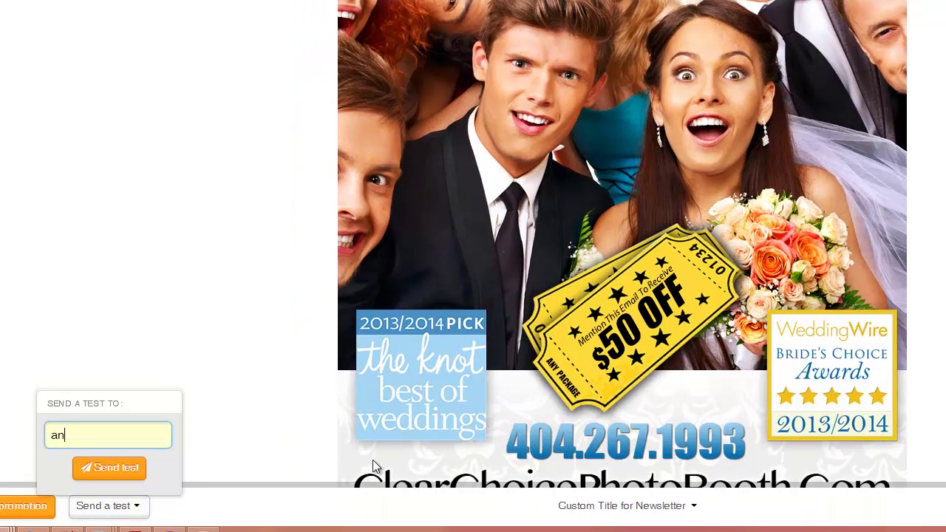
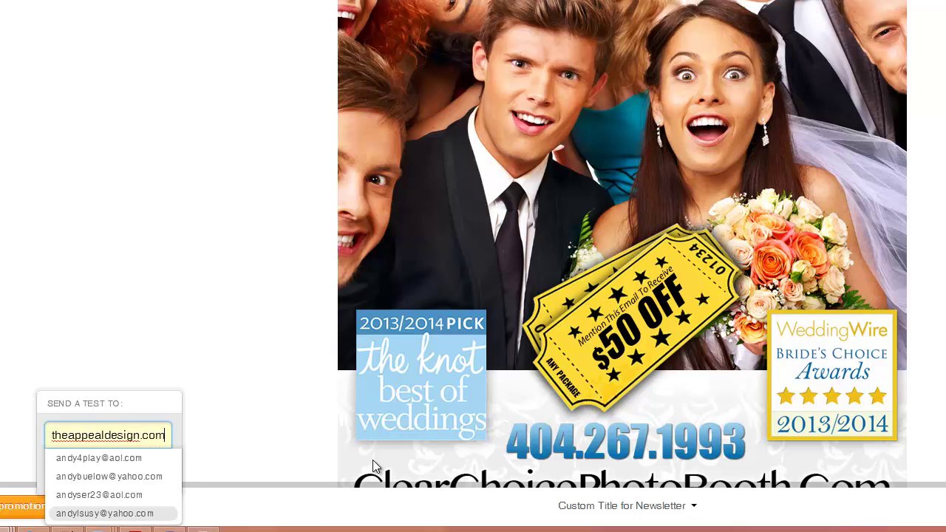
left_click(241, 299)
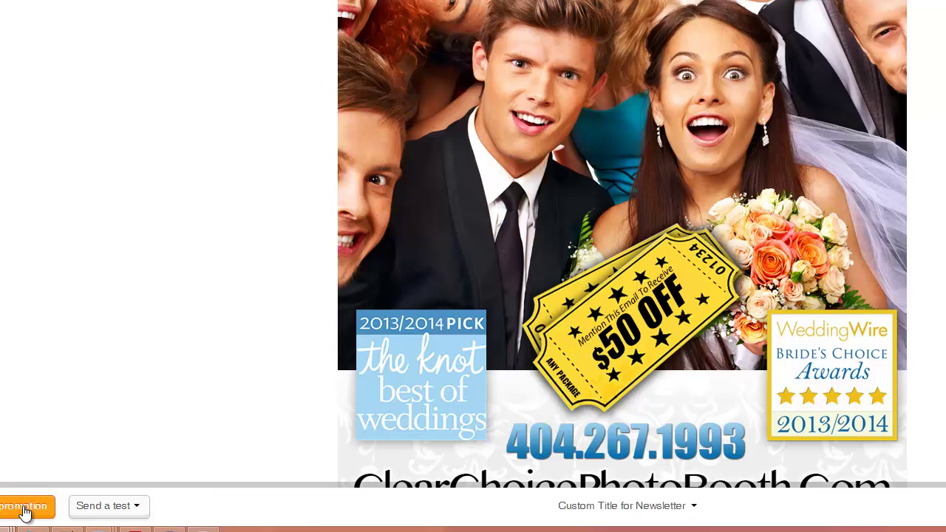
left_click(96, 508)
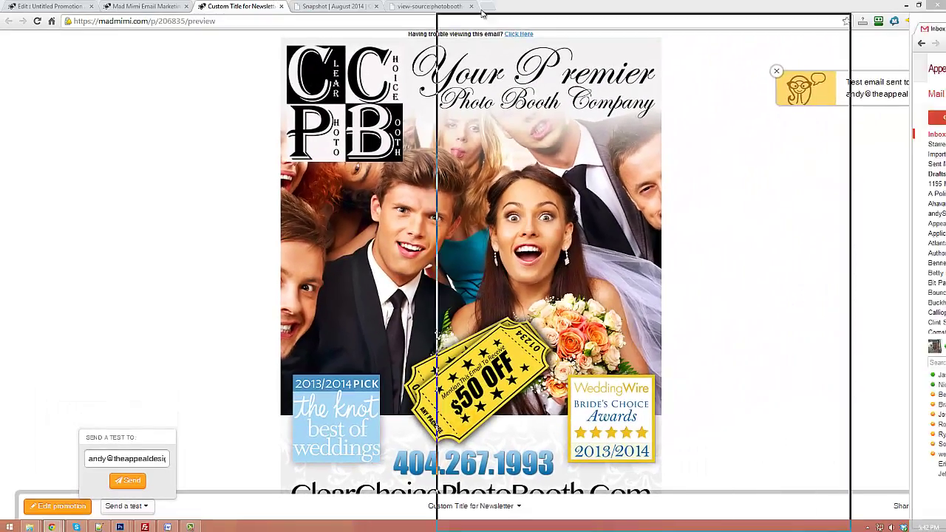
left_click(518, 6)
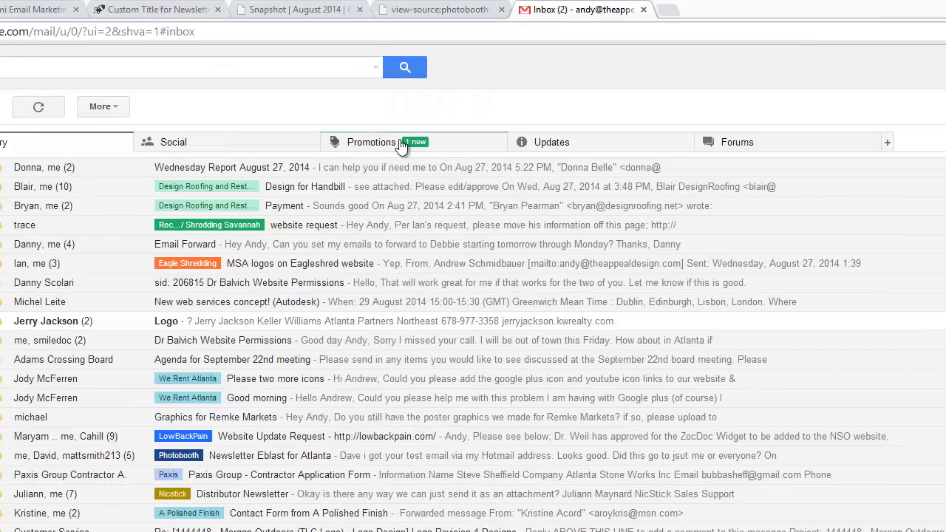
Step: From Gmail's Promotions tab, review the 'Custom Title for Newsletter' test email and open its web version via the top Click Here link
left_click(403, 98)
left_click(69, 170)
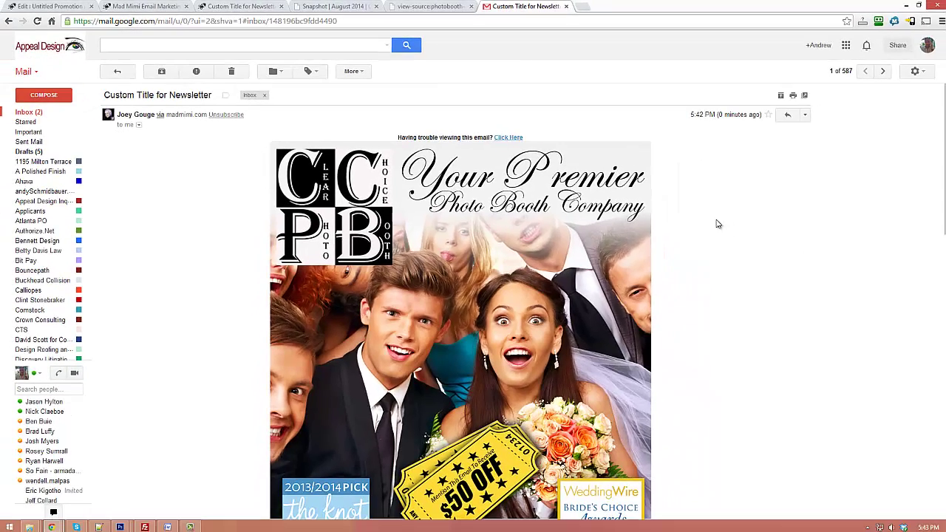
scroll(628, 317, "down", 8)
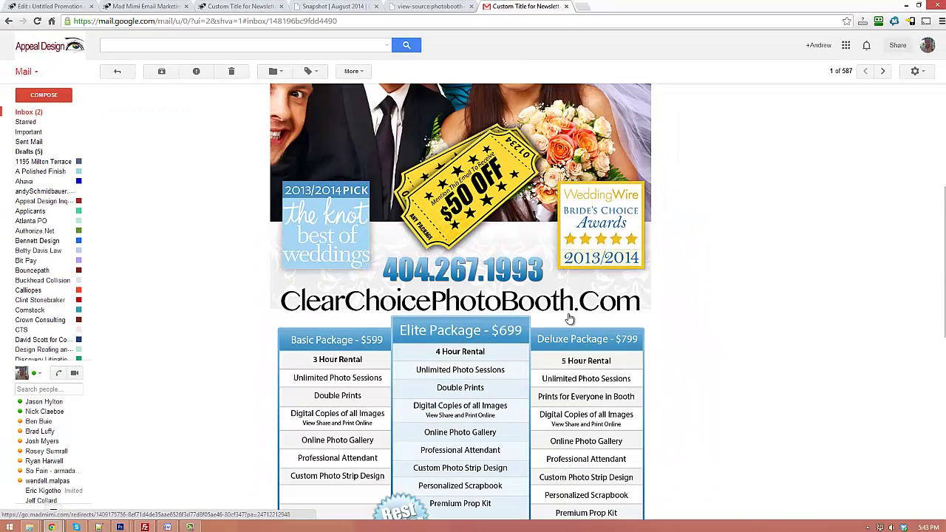
scroll(514, 301, "down", 3)
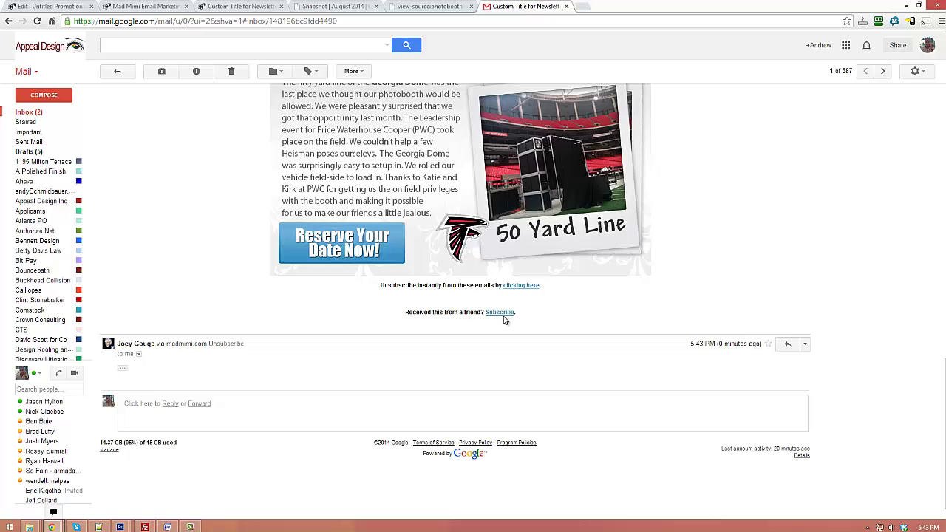
scroll(583, 264, "up", 12)
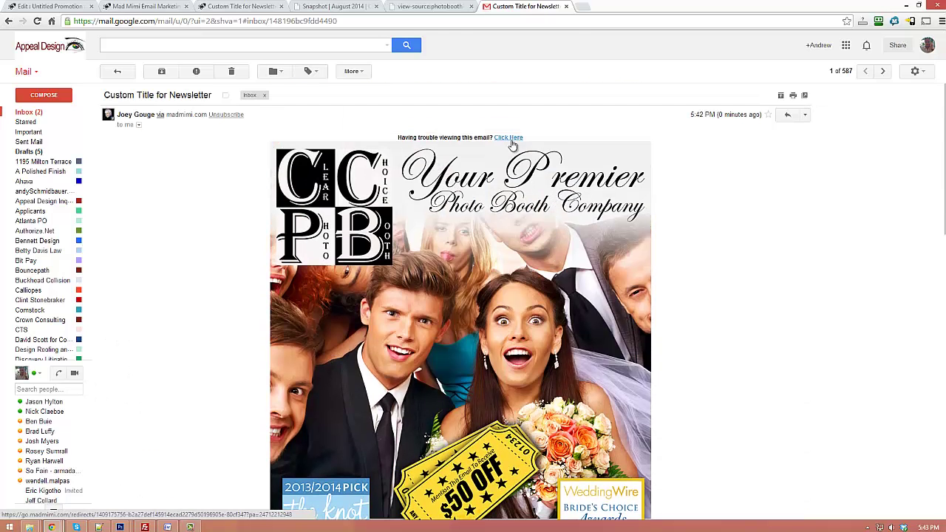
left_click(514, 143)
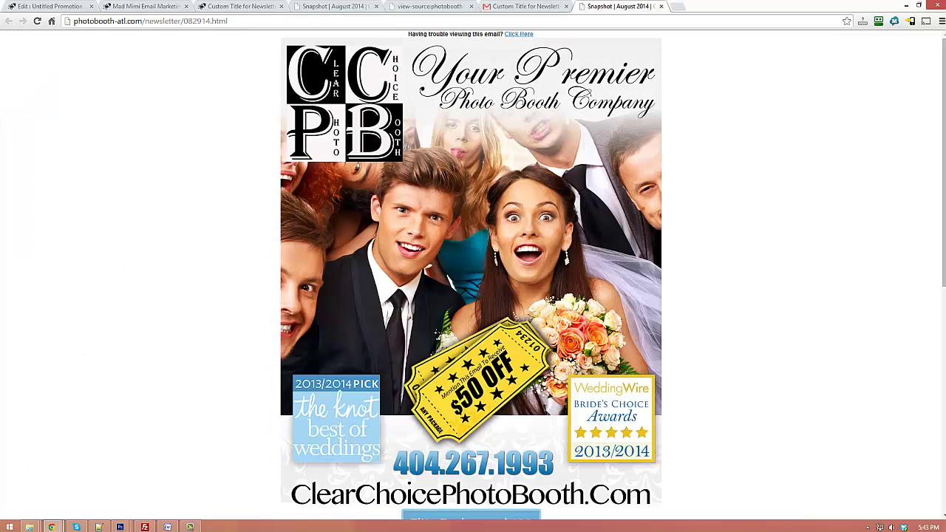